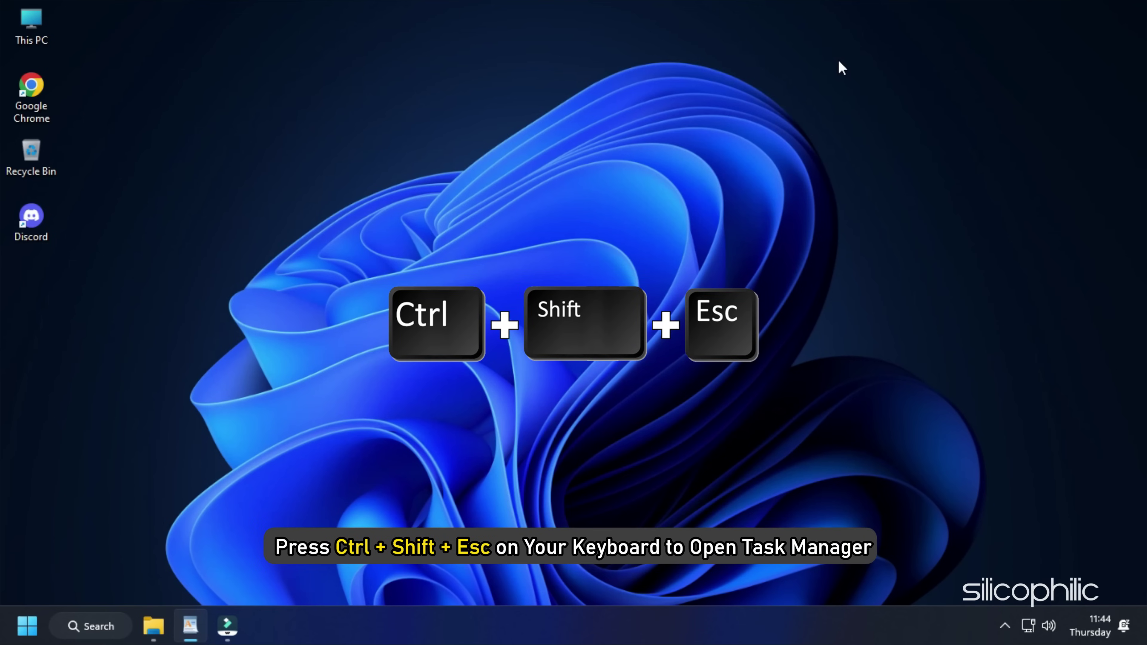
Step: End the Discord (32 bit) process from Task Manager's Processes list
key(ctrl+shift+Escape)
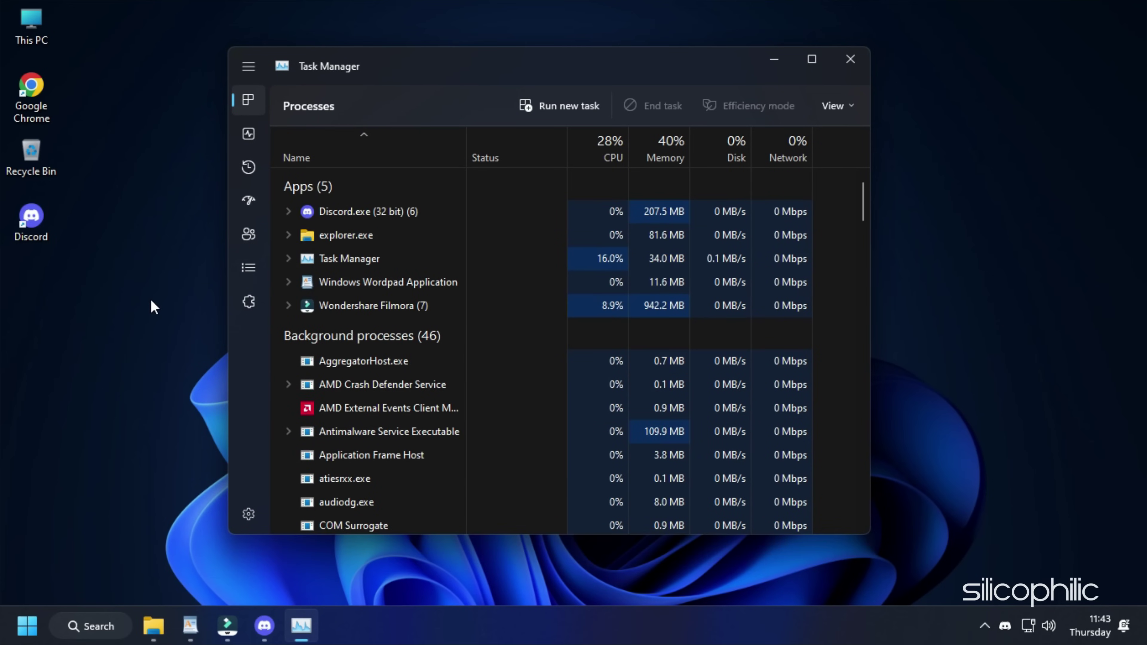
right_click(374, 216)
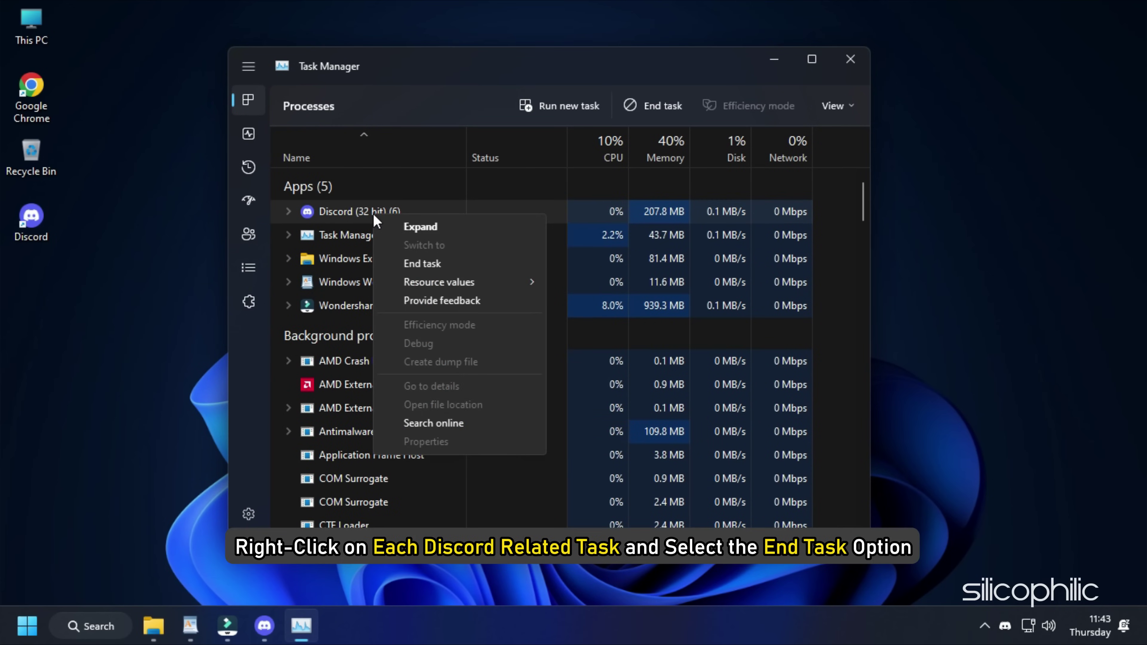
click(455, 263)
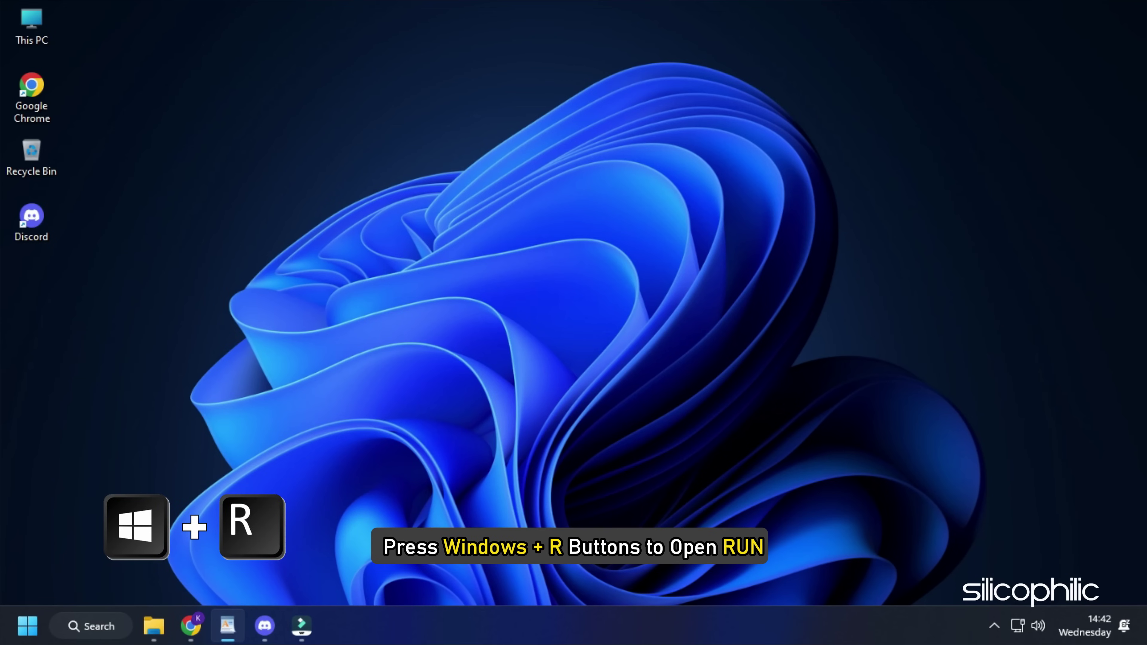
Step: Open the C:\Windows\Temp folder with Run 'temp' and delete all its files and folders
key(super+r)
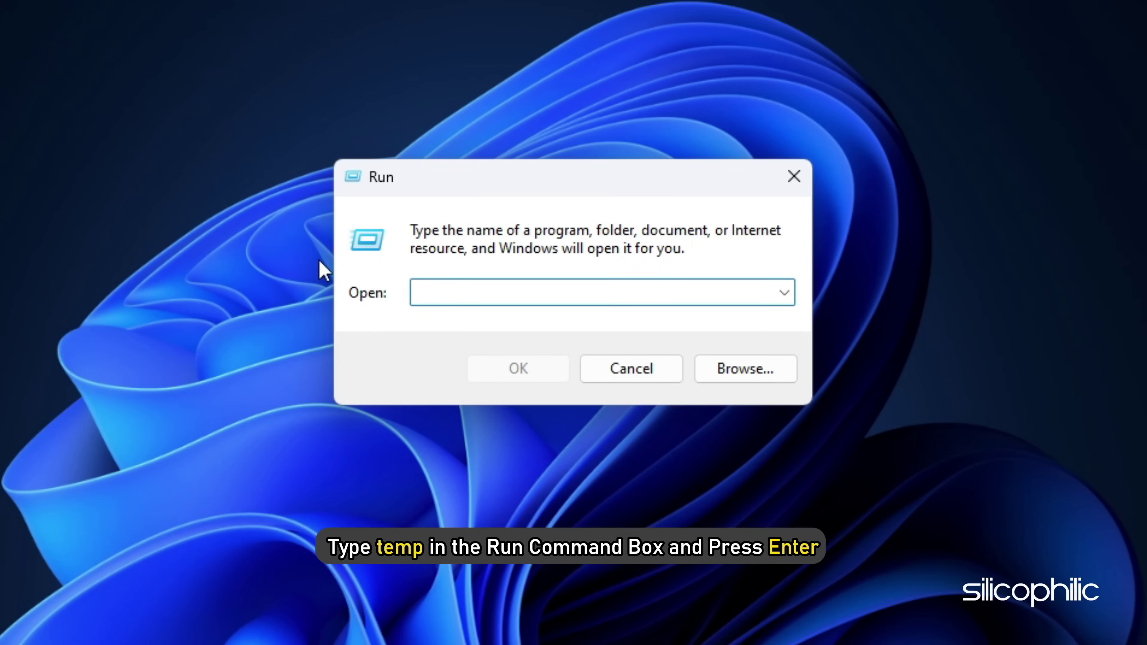
text(temp)
click(517, 368)
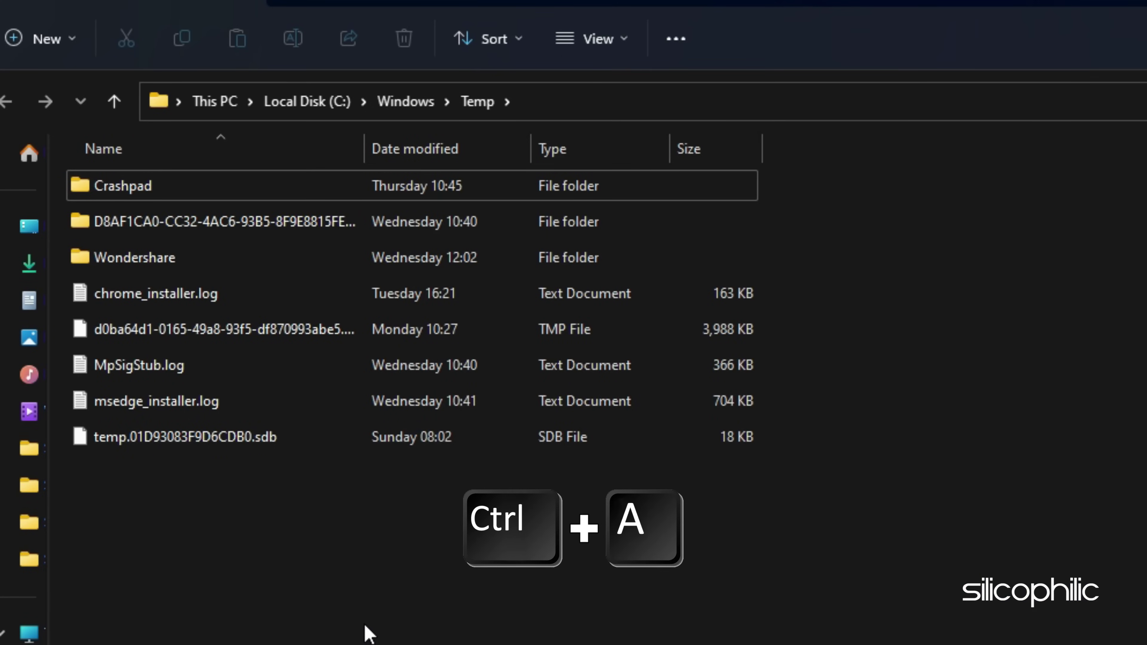
key(ctrl+a)
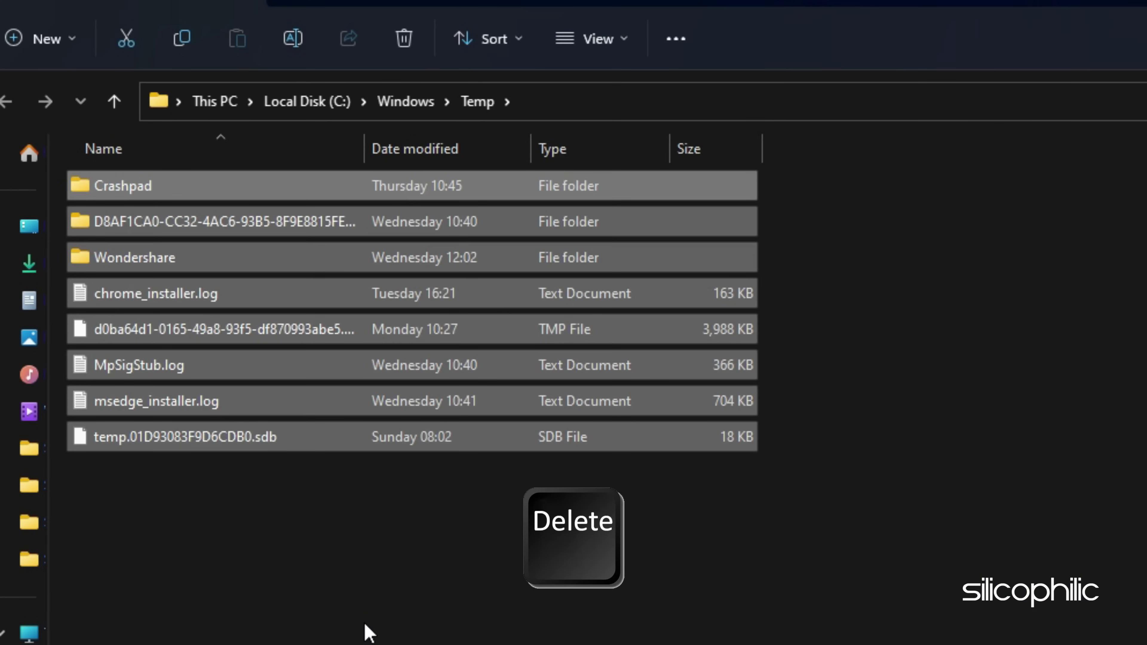
key(Delete)
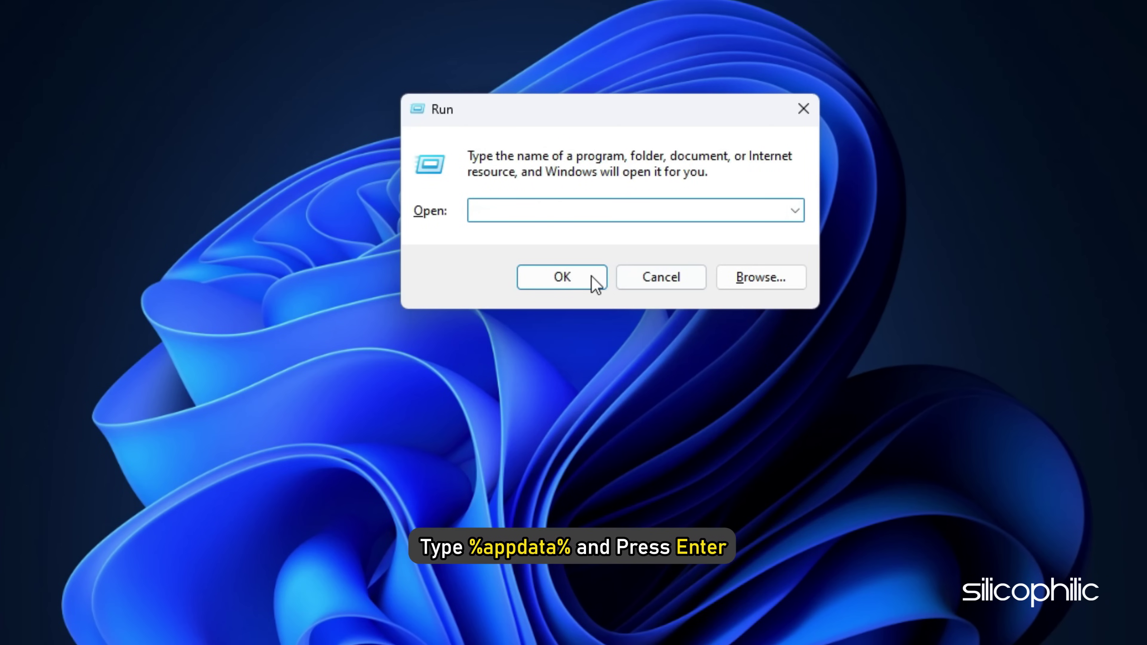
Step: Open %appdata% and delete the discord folder from AppData\Roaming
text(%appdata%)
click(583, 282)
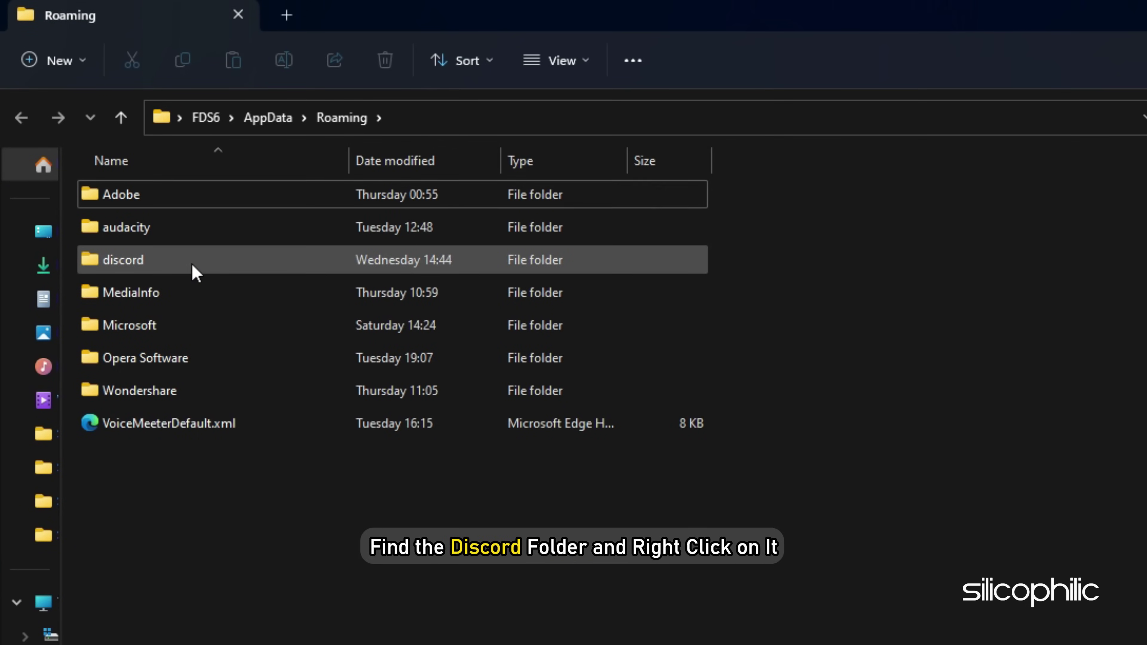
click(192, 265)
right_click(192, 264)
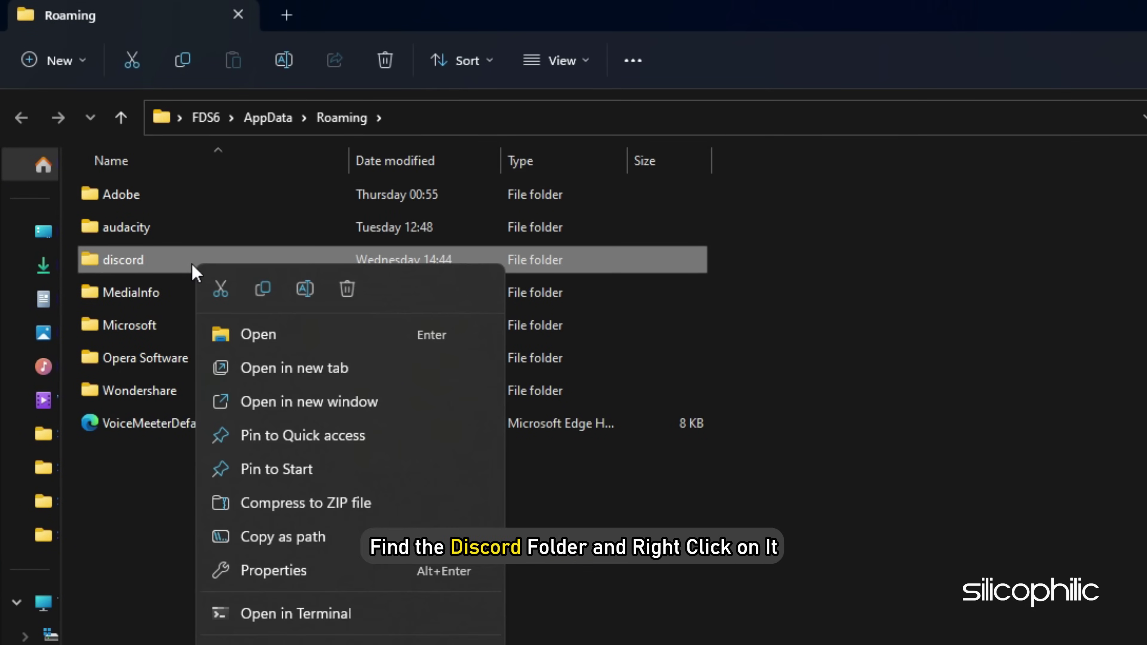
click(348, 290)
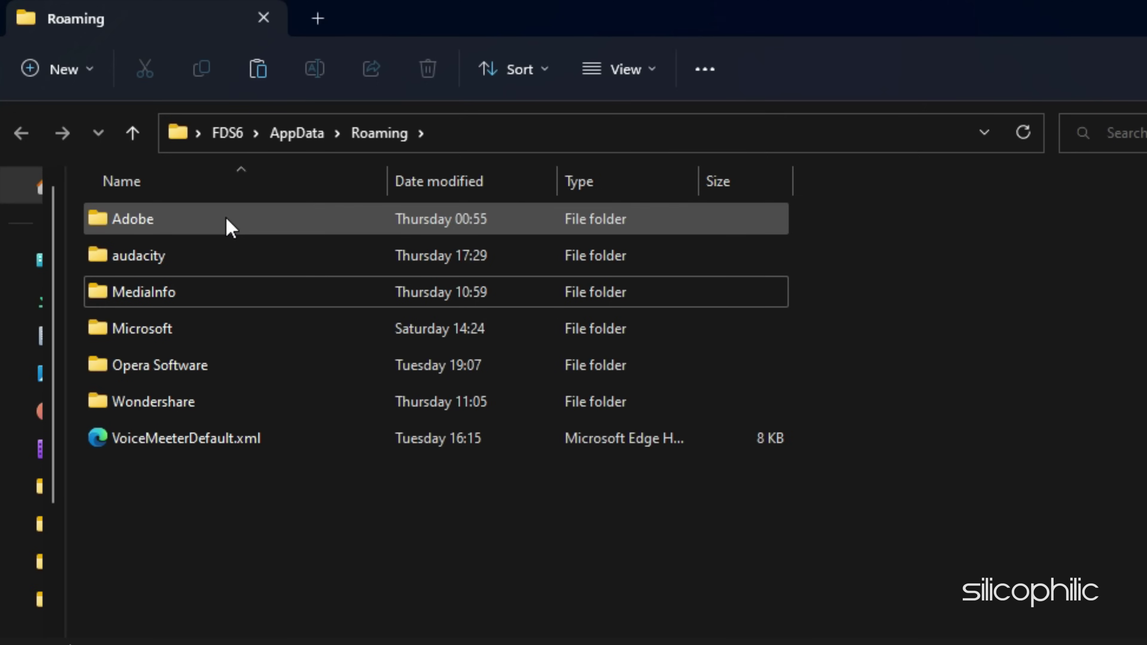
Step: Delete the Discord folder from AppData\Local as well
click(285, 144)
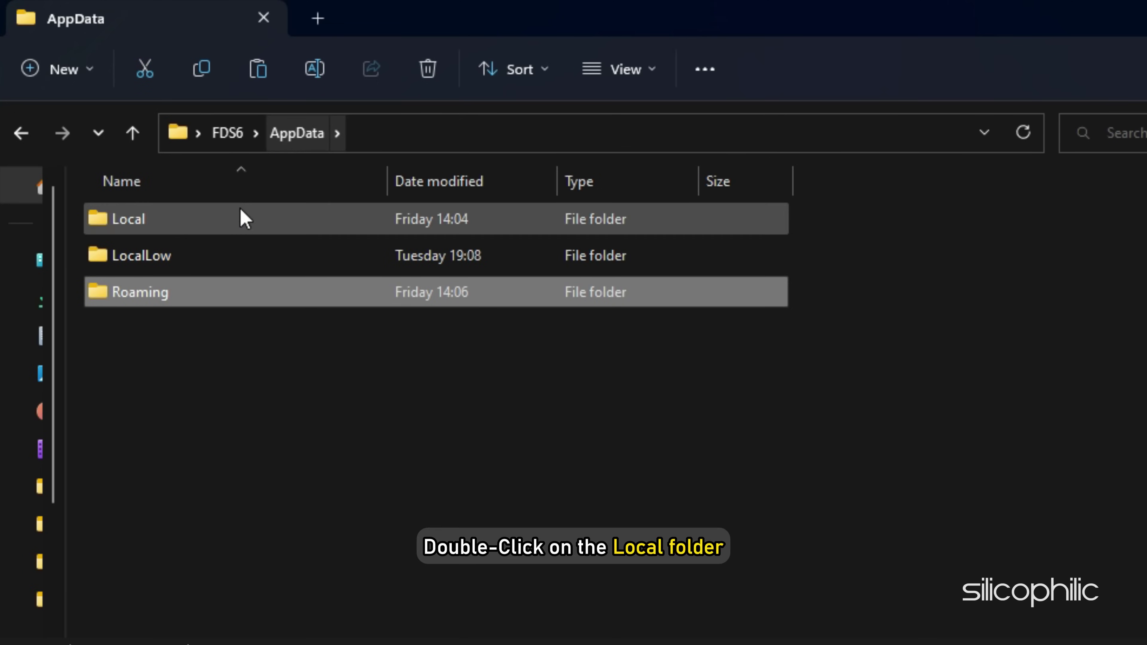
double_click(236, 218)
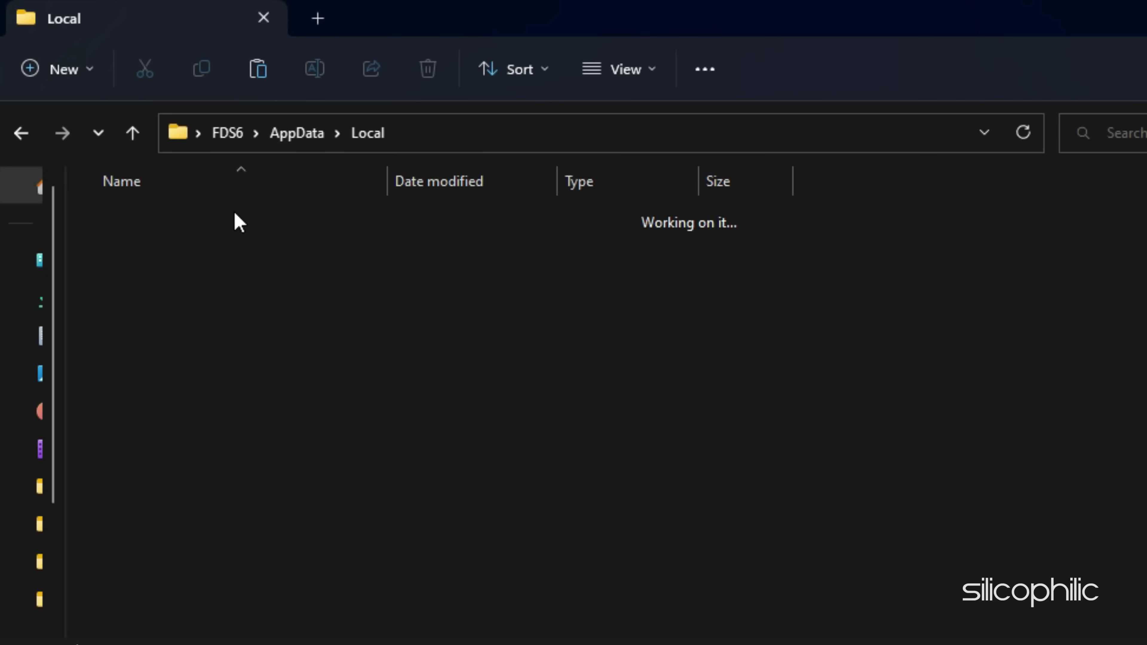
right_click(167, 516)
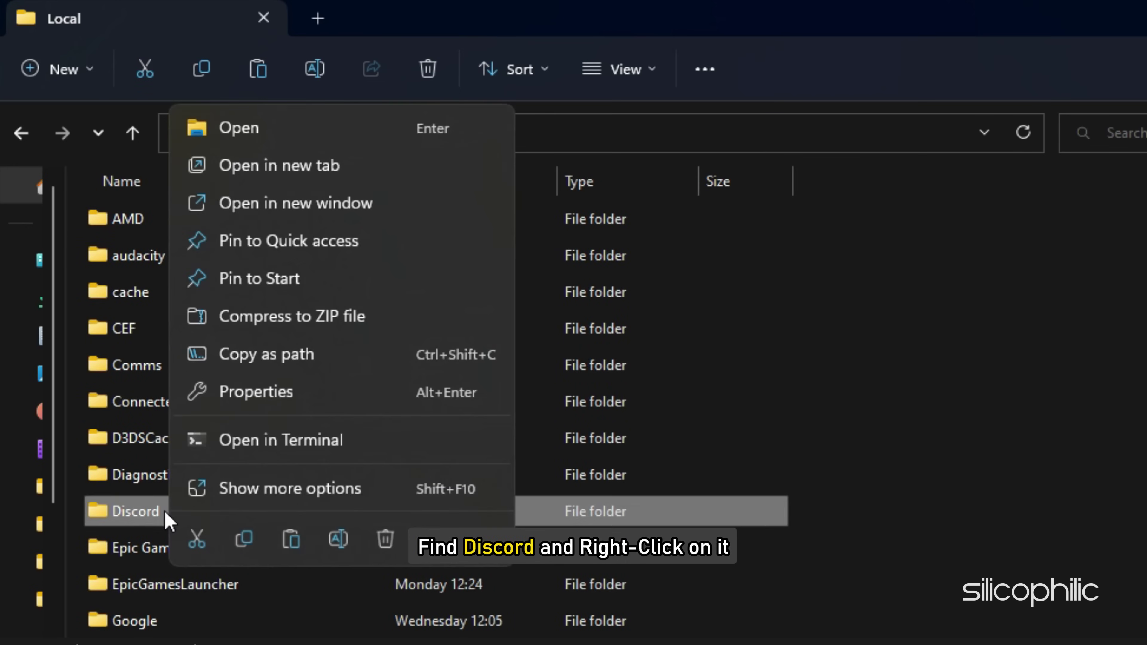
click(387, 546)
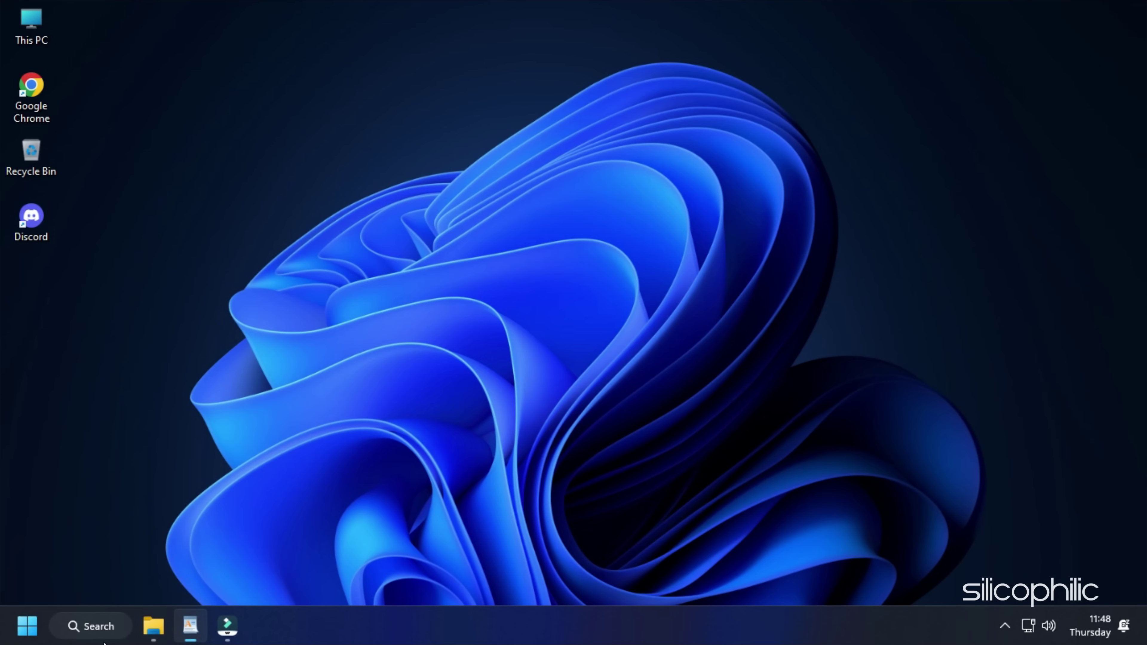
Step: Search for Command Prompt and run it as administrator, approving the UAC prompt
click(88, 636)
text(command Prompt)
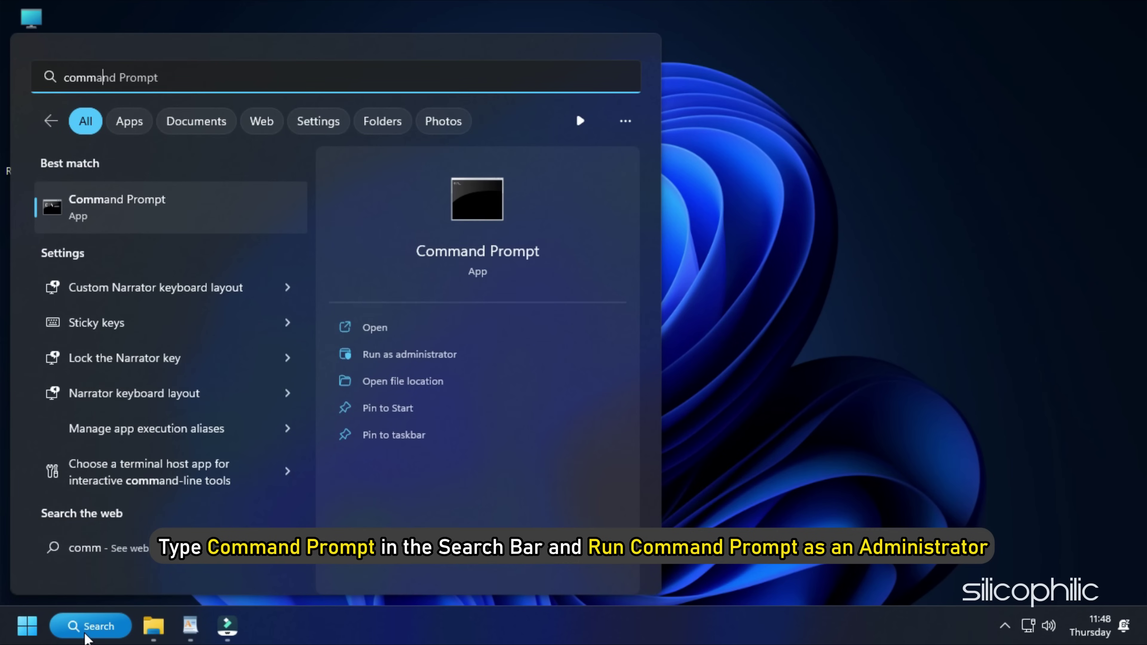
right_click(198, 221)
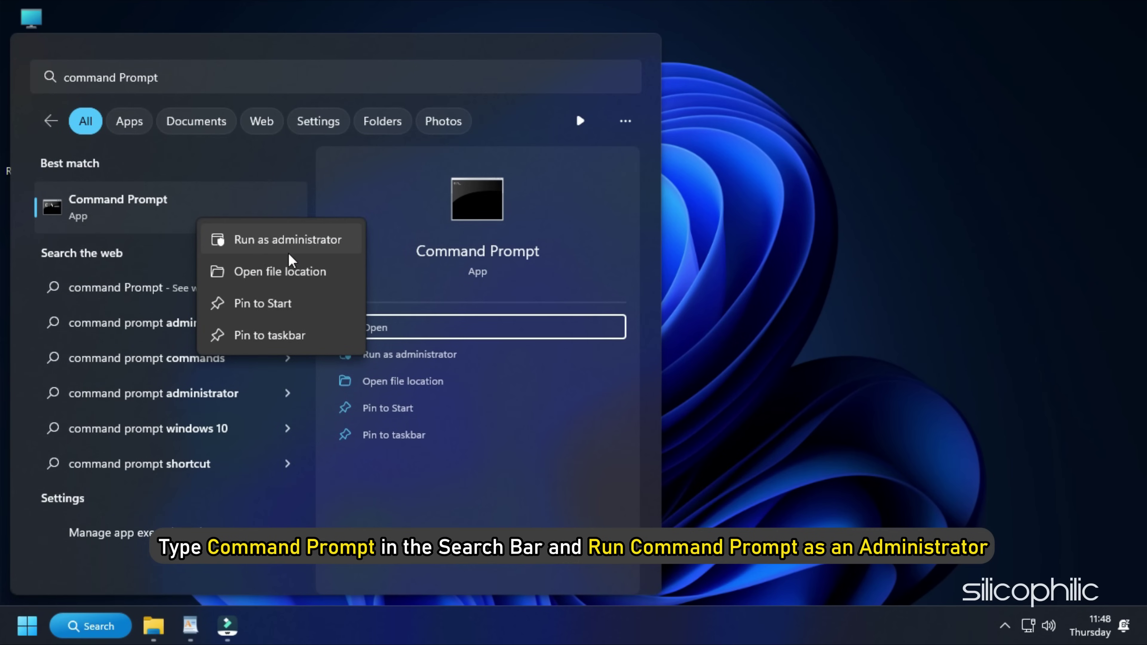
click(326, 248)
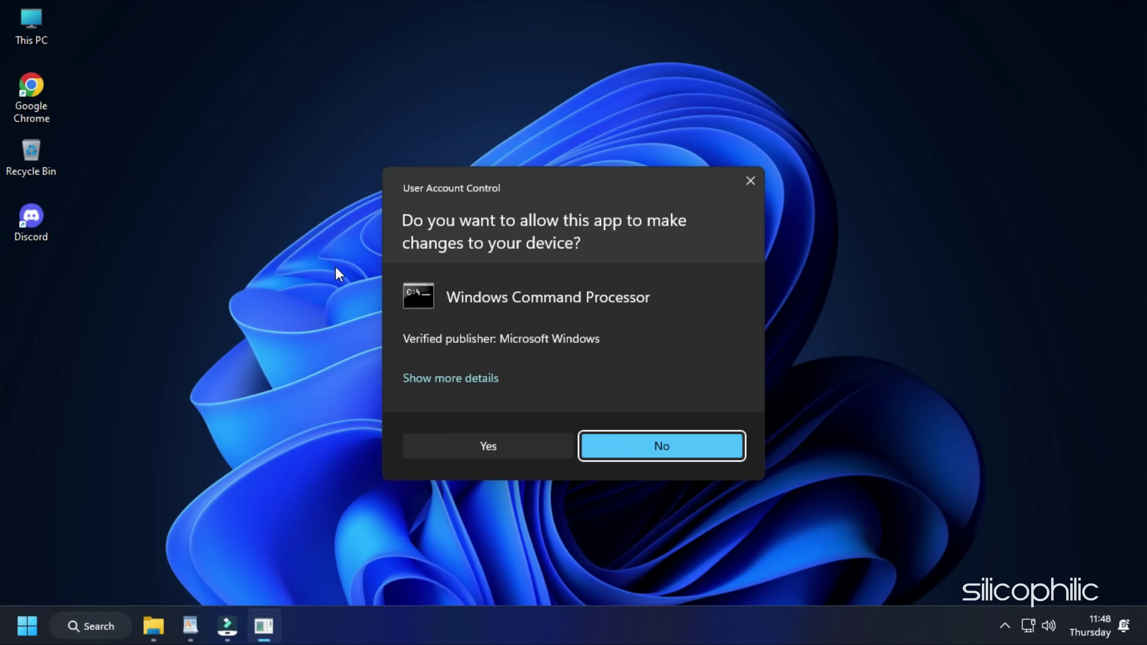
click(551, 446)
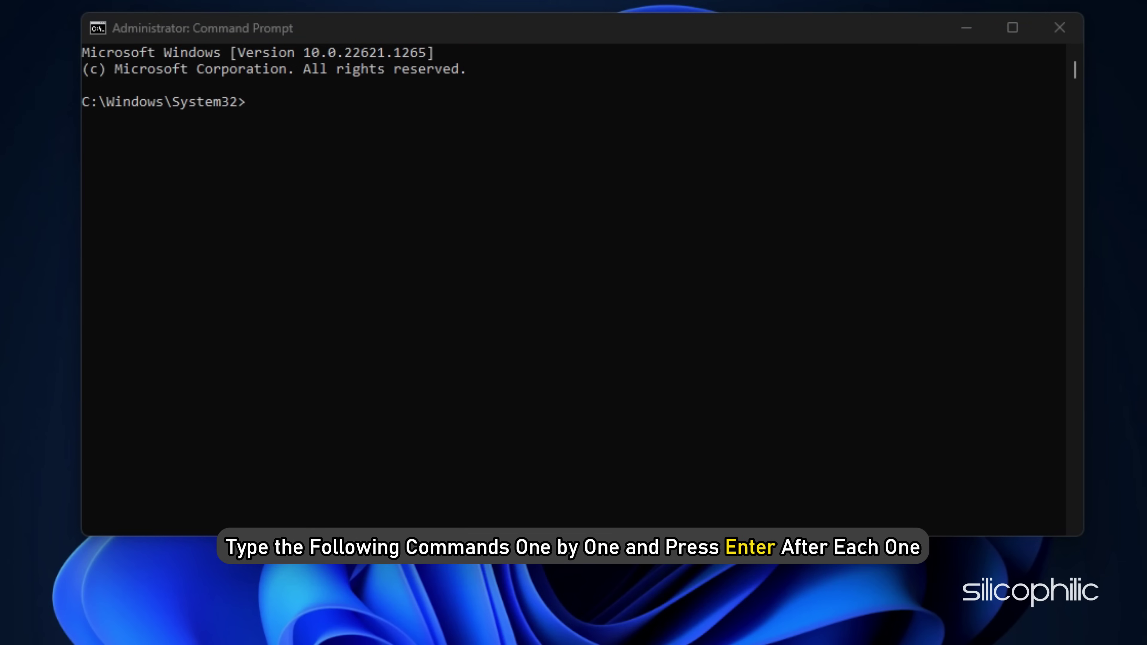
Step: Run ipconfig /flushdns, ipconfig /release and ipconfig /renew
text(ipconfig /flushdns)
key(Return)
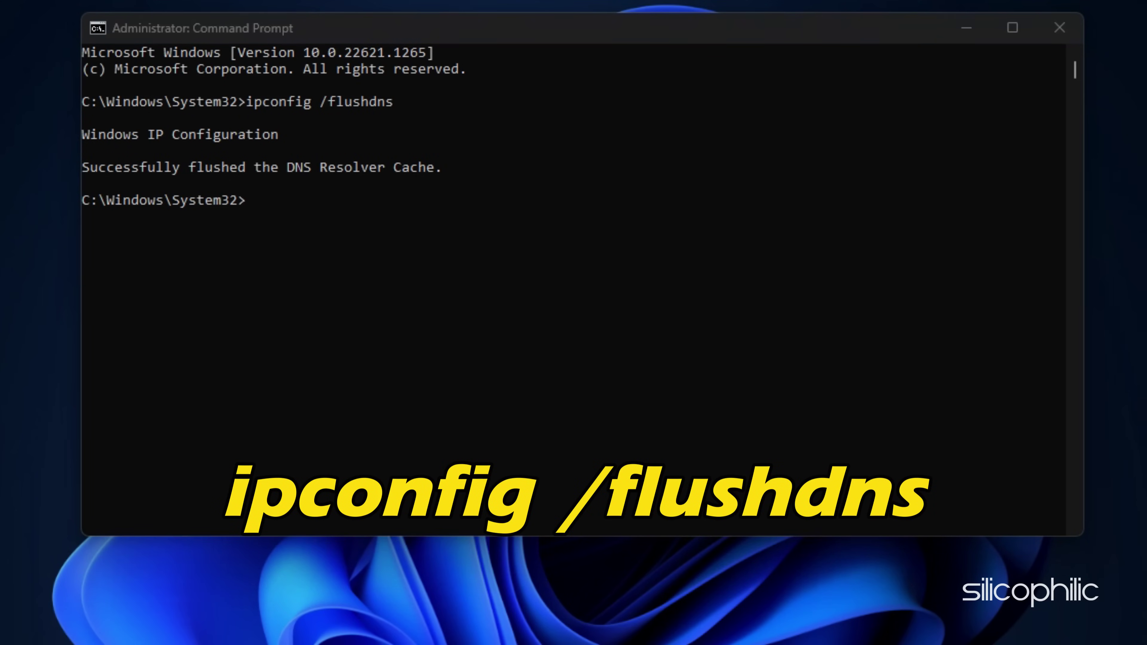
text(ipconfig /release)
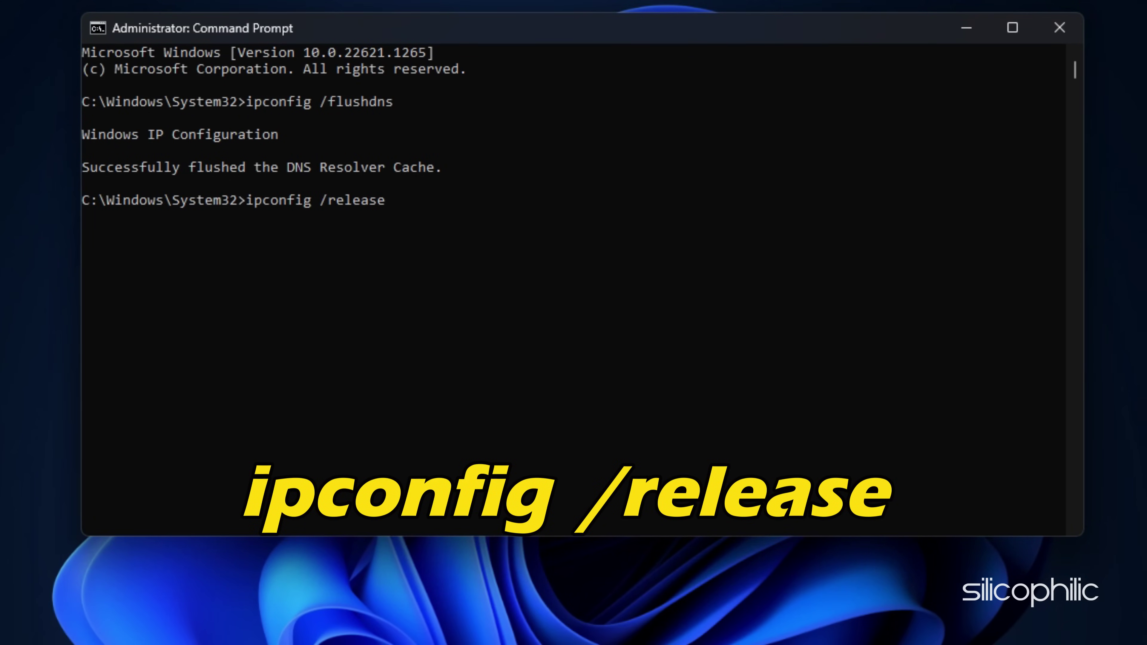
key(Return)
text(ipconfig /renew)
key(Return)
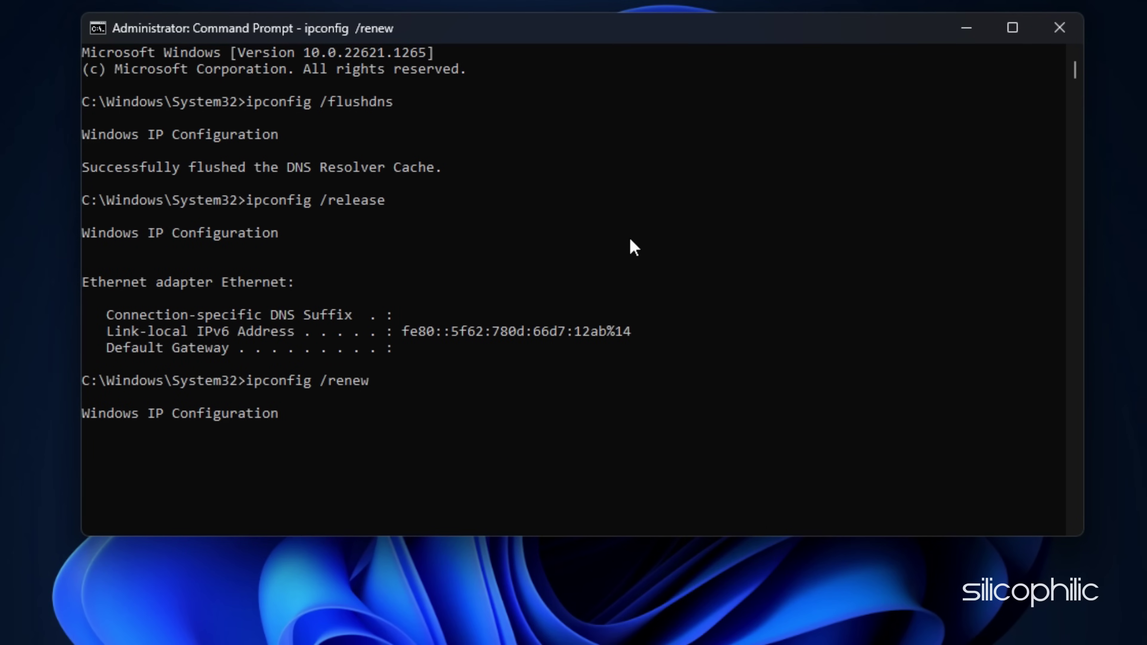
key(Return)
Step: Run netsh int ip reset and netsh winsock reset, then close Command Prompt
text(netsh int ip reset)
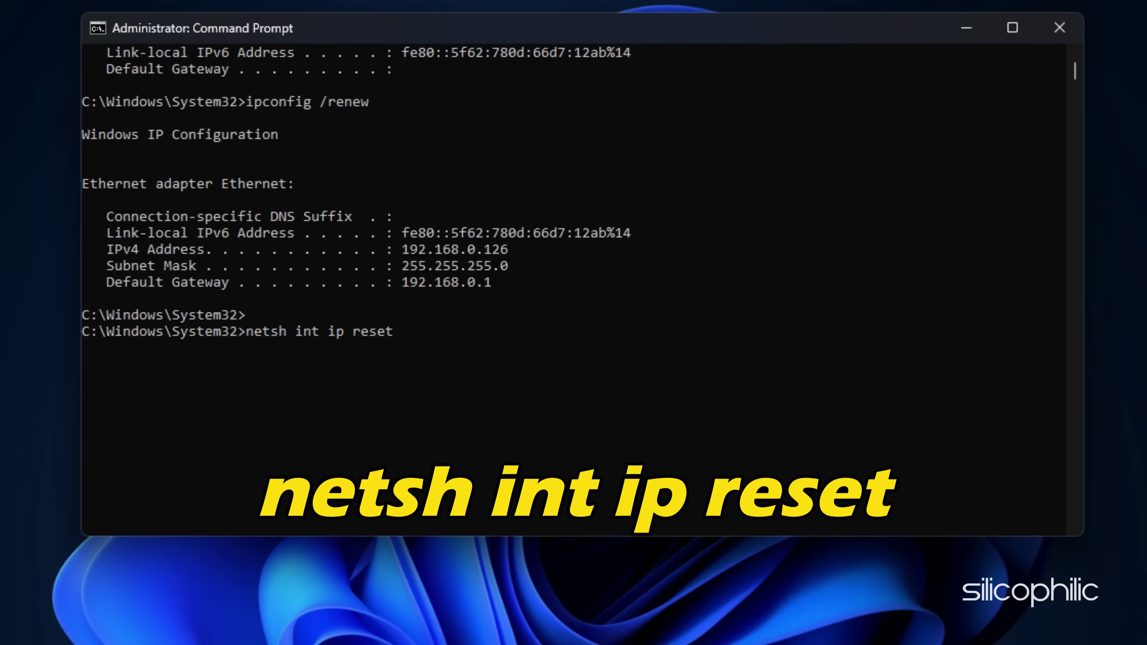
key(Return)
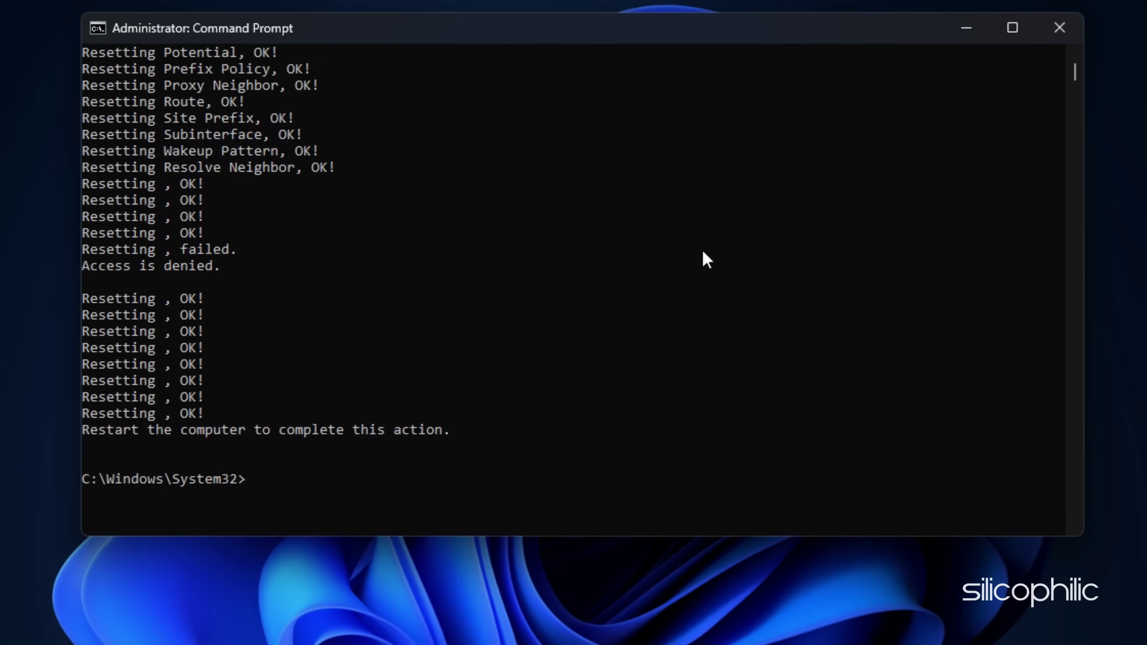
scroll(707, 260, down, 4)
text(netsh winsock reset)
key(Return)
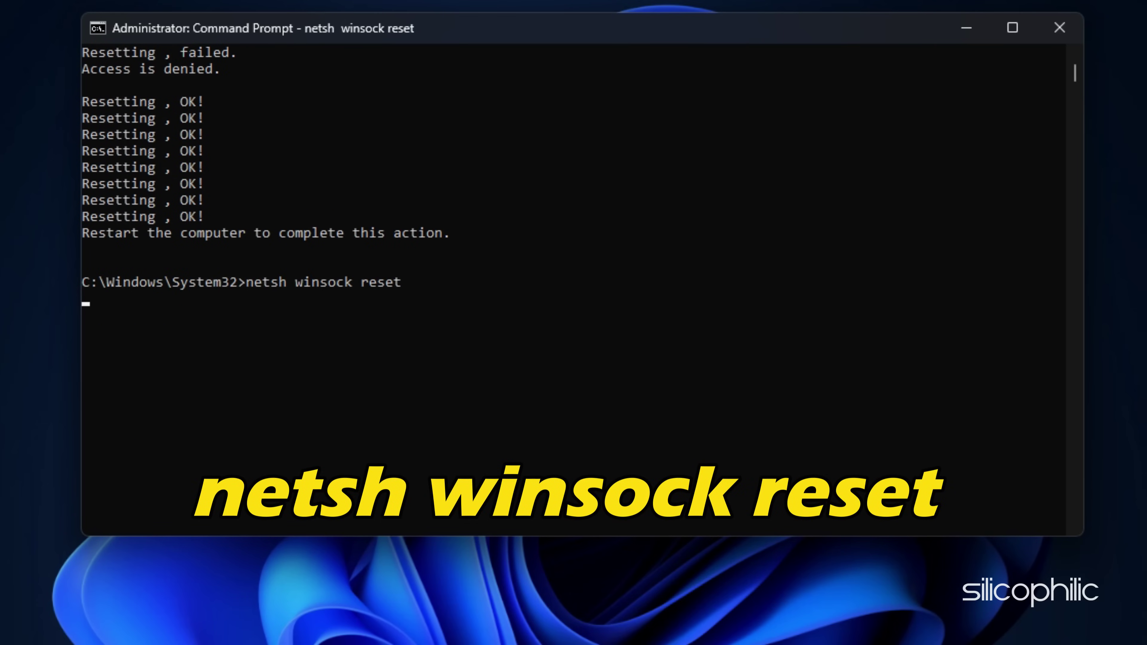
click(1056, 33)
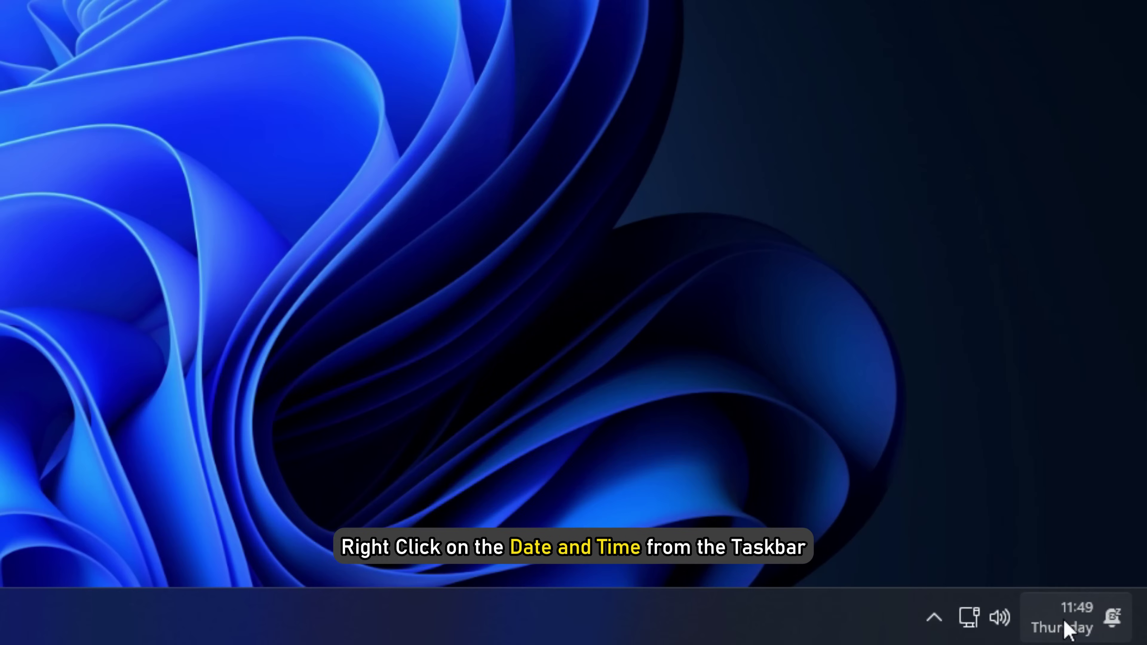
Step: Open Date & time settings from the taskbar clock and toggle Set time automatically, leaving it off
right_click(1093, 633)
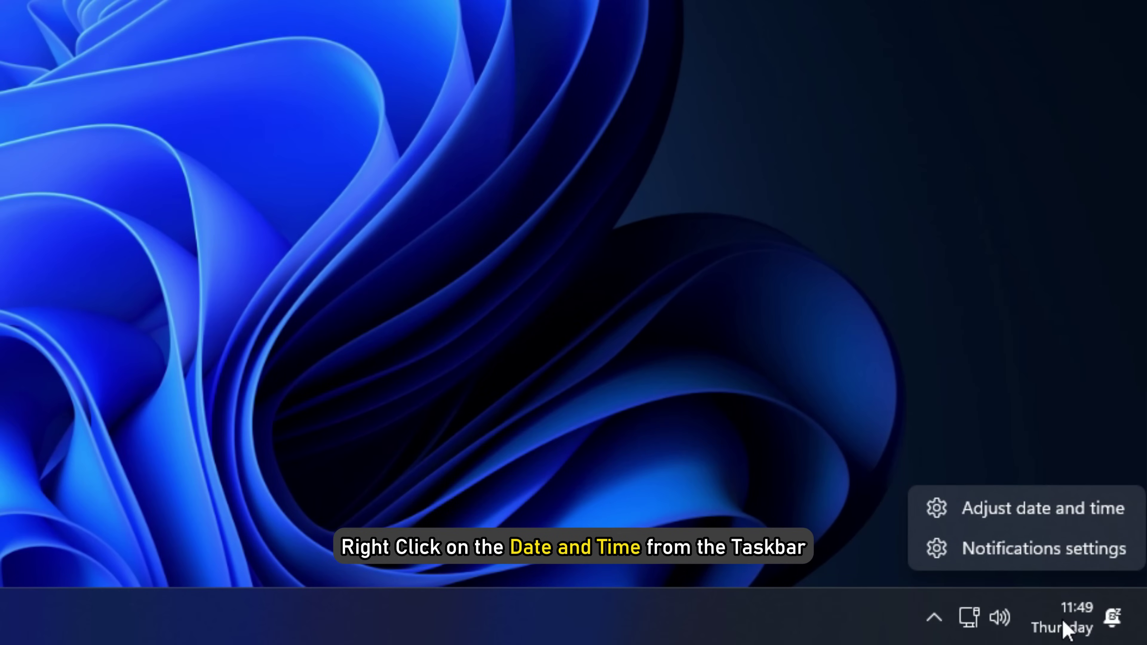
click(1052, 515)
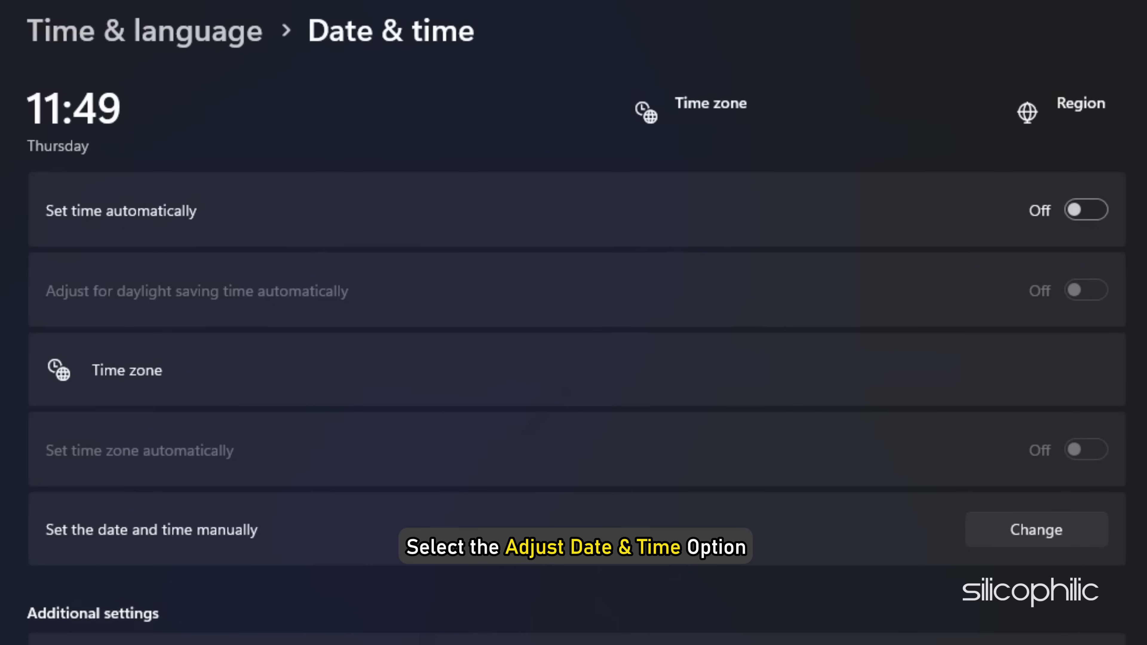
click(1098, 211)
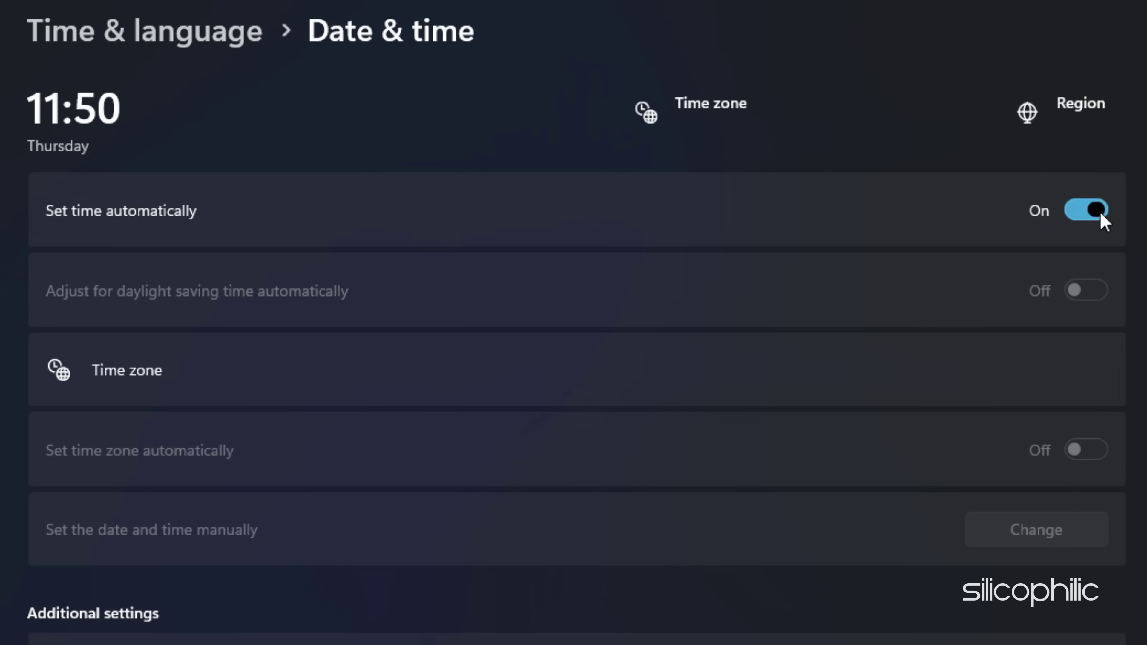
click(1100, 215)
click(1101, 216)
click(1099, 211)
Step: Apply a manually set date and time through the Change date and time dialog
scroll(977, 400, down, 2)
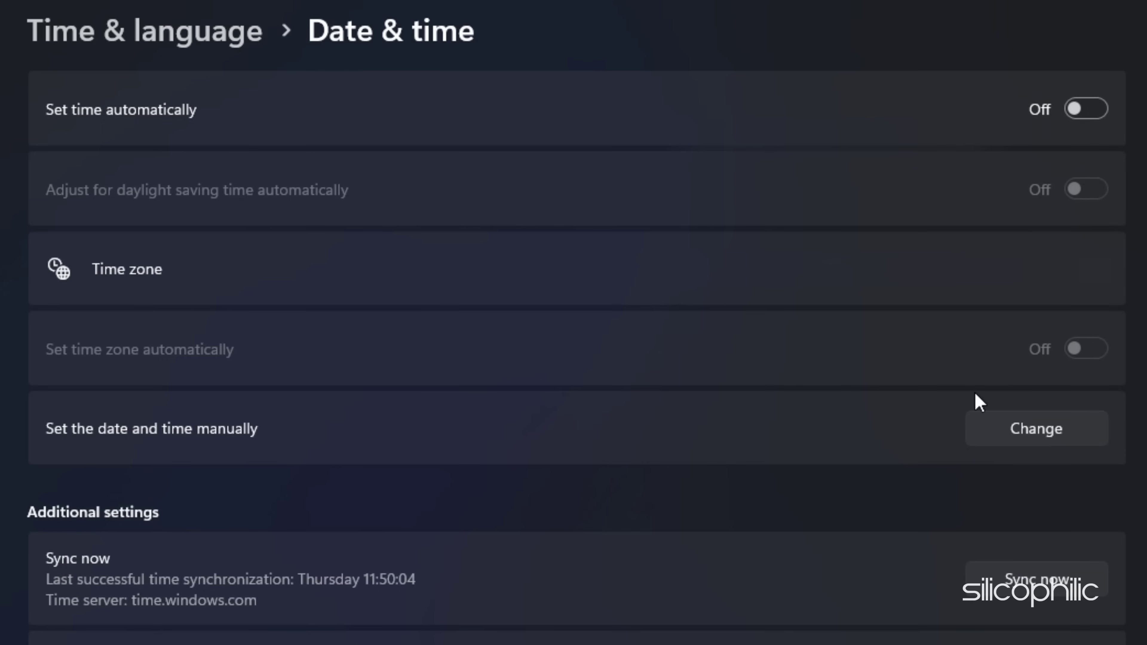
click(1051, 442)
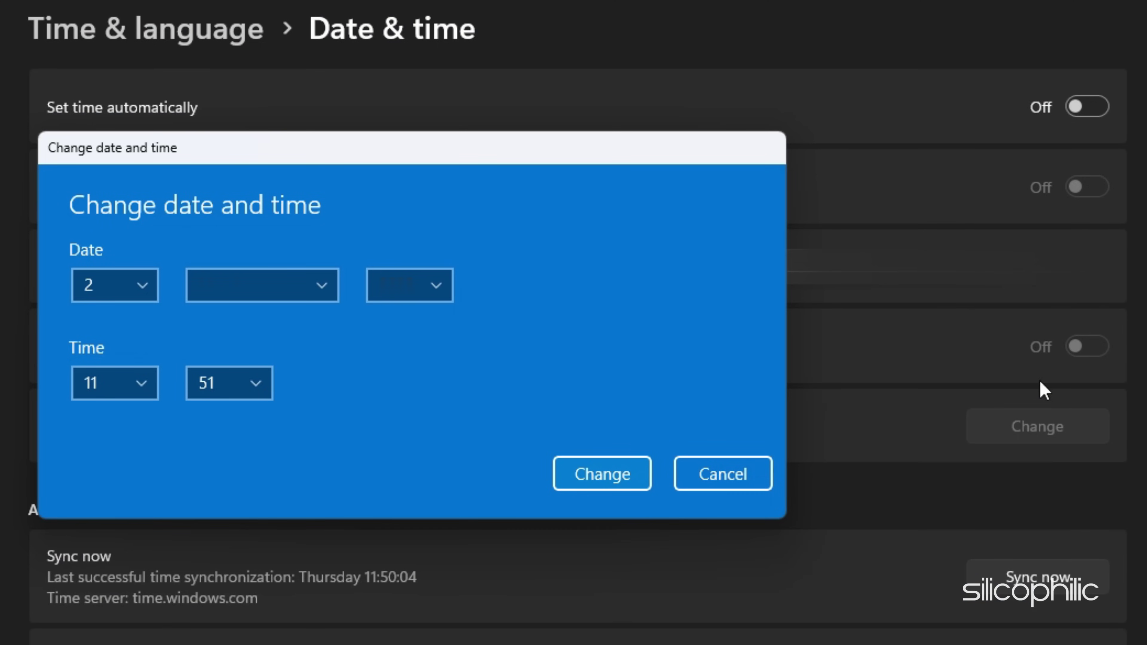
click(627, 480)
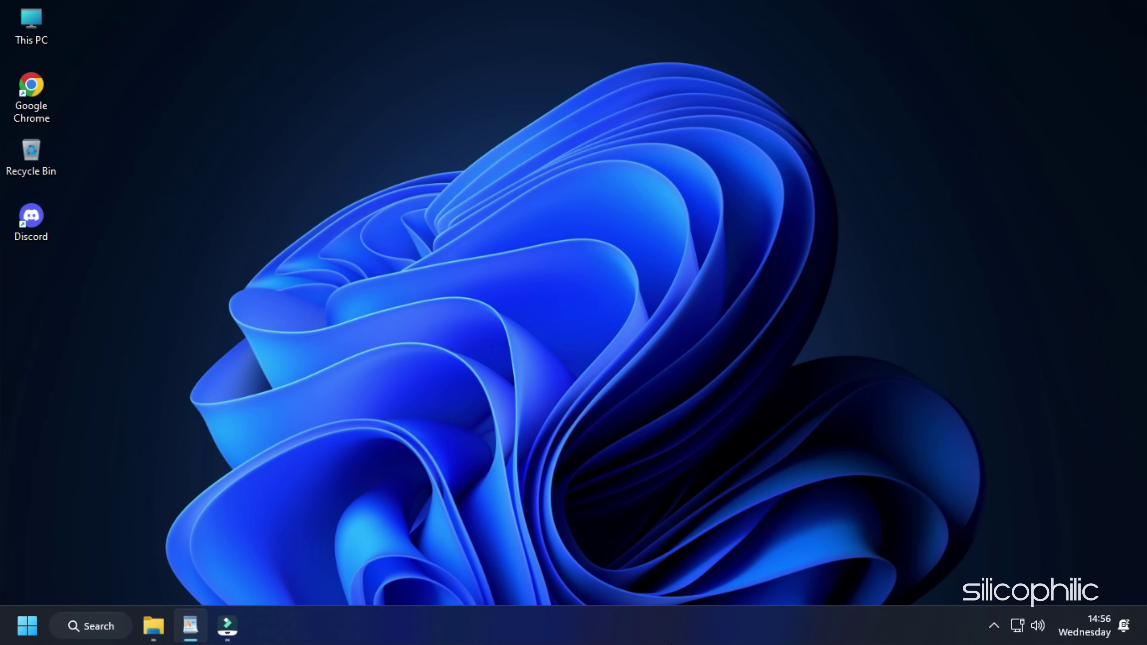
Step: Run appwiz.cpl, uninstall Discord from Programs and Features, and close the window
key(super+r)
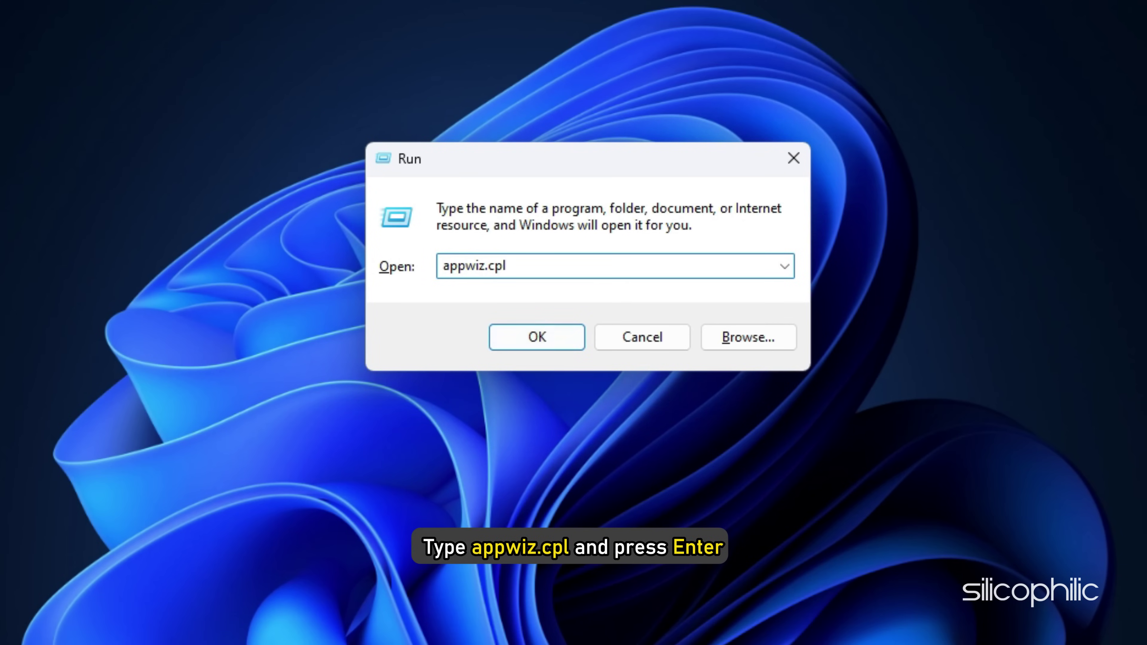
key(Return)
scroll(339, 454, up, 2)
click(296, 249)
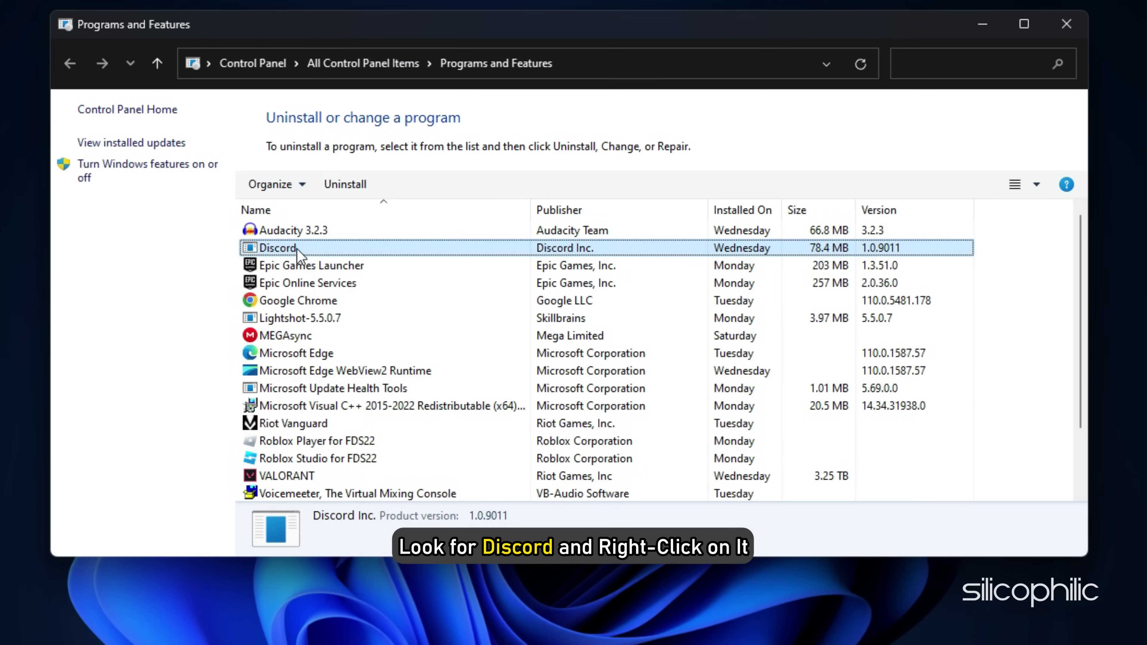
right_click(296, 250)
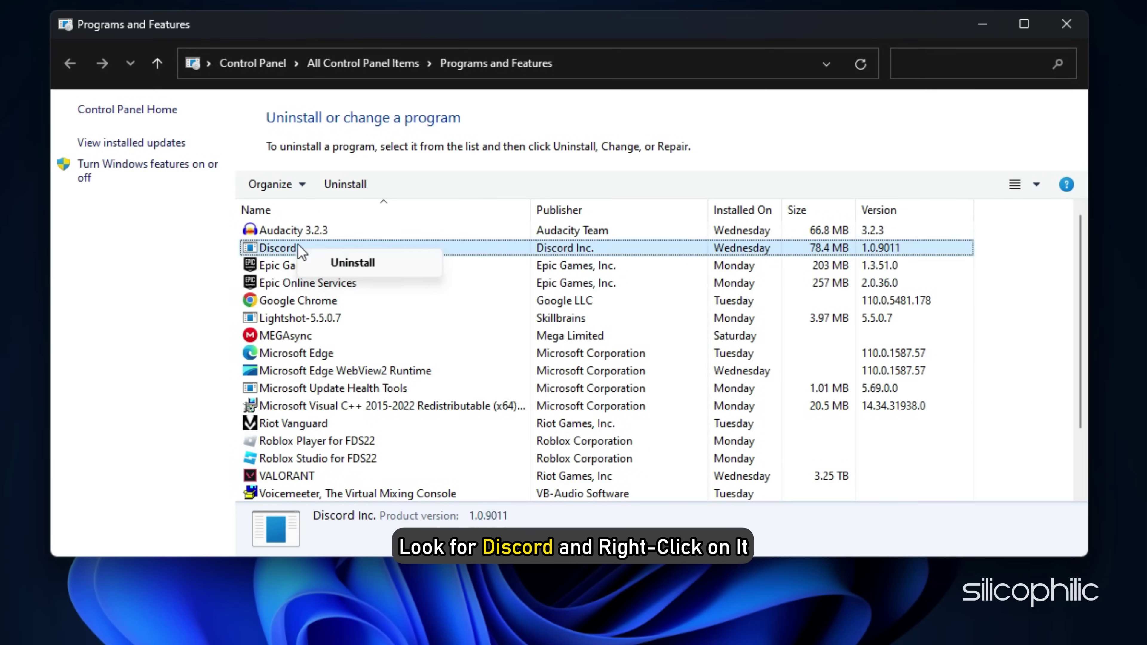
click(352, 272)
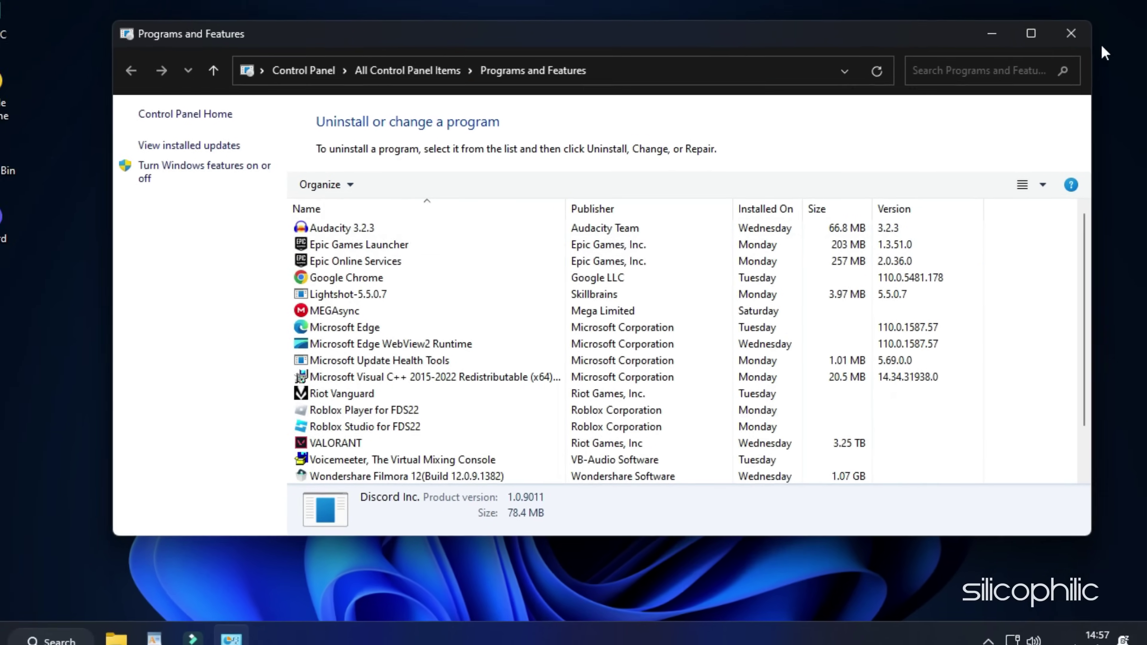
click(1100, 36)
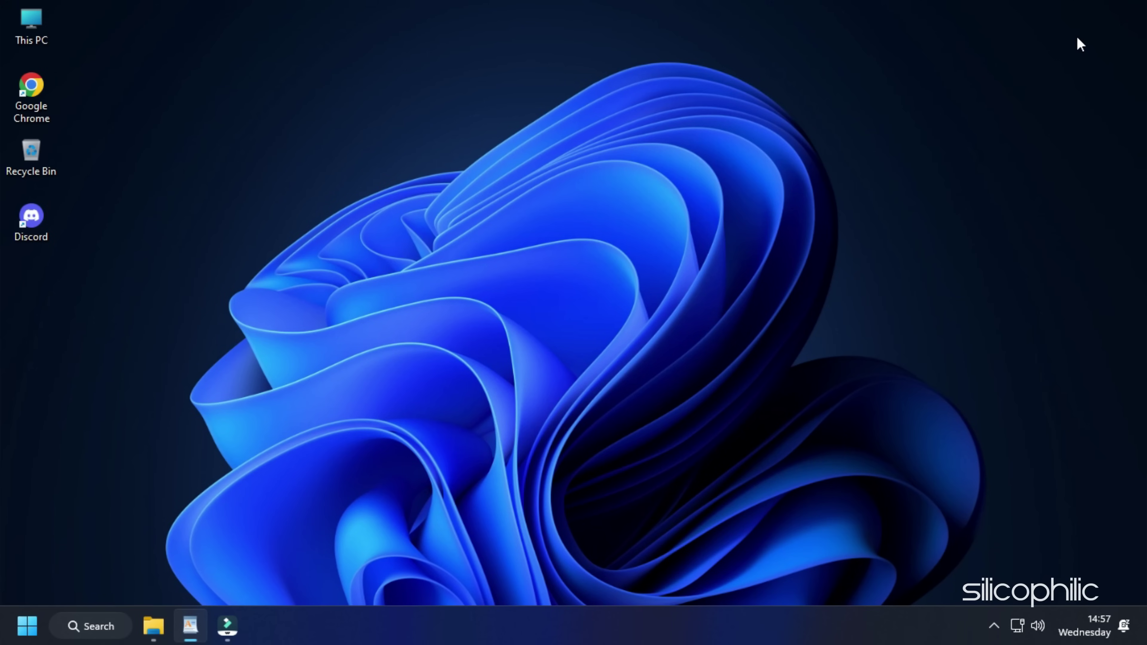